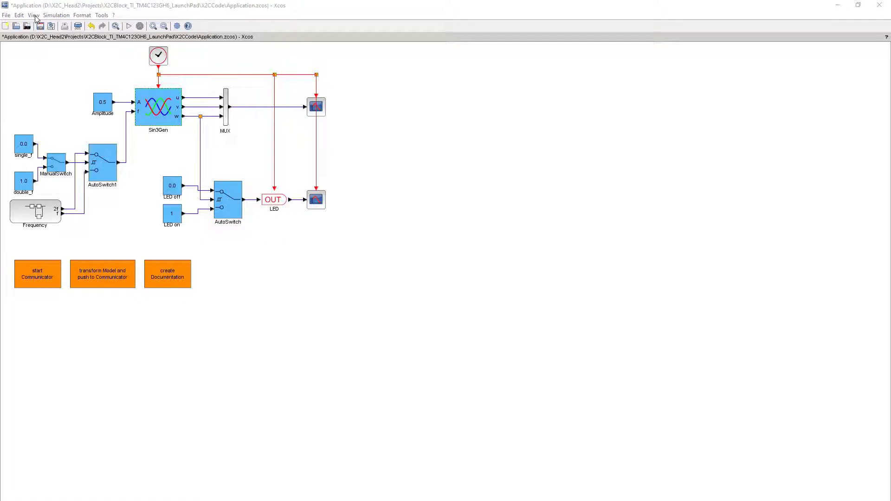
# - Drag an extra x2c_Sin3Gen block from the X2C General palette onto the diagram, then delete it
pyautogui.click(35, 16)
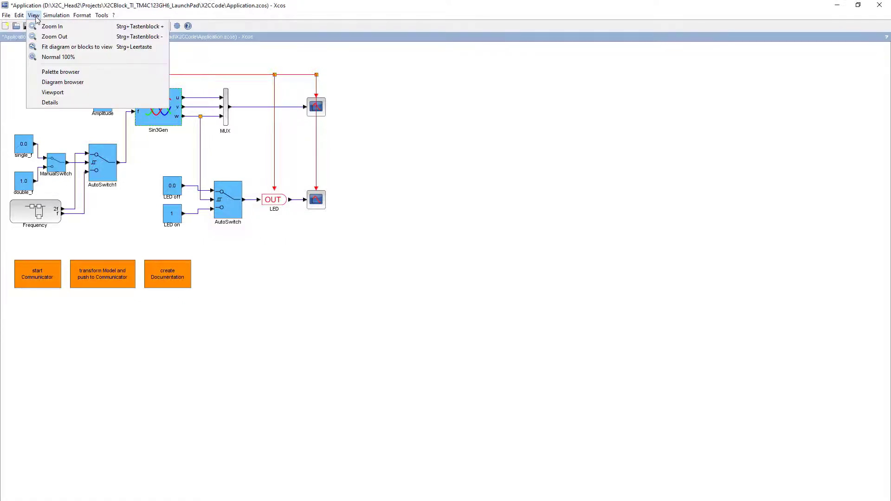
pyautogui.click(41, 71)
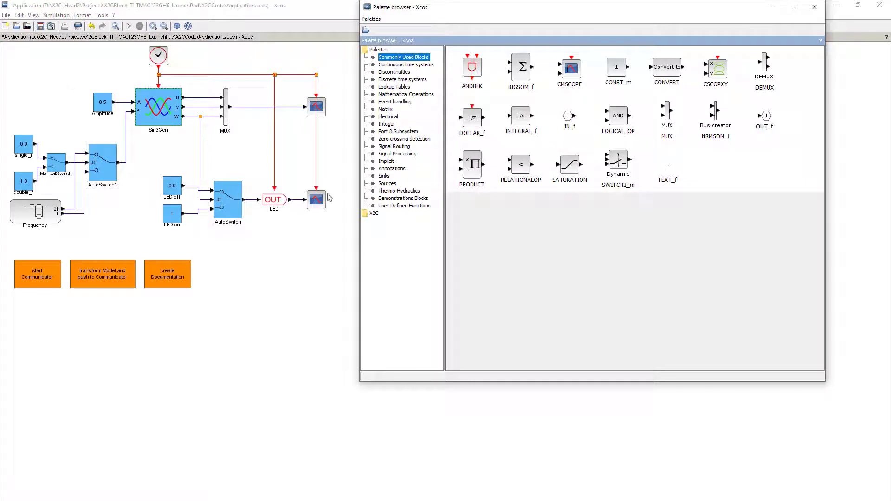
pyautogui.doubleClick(376, 214)
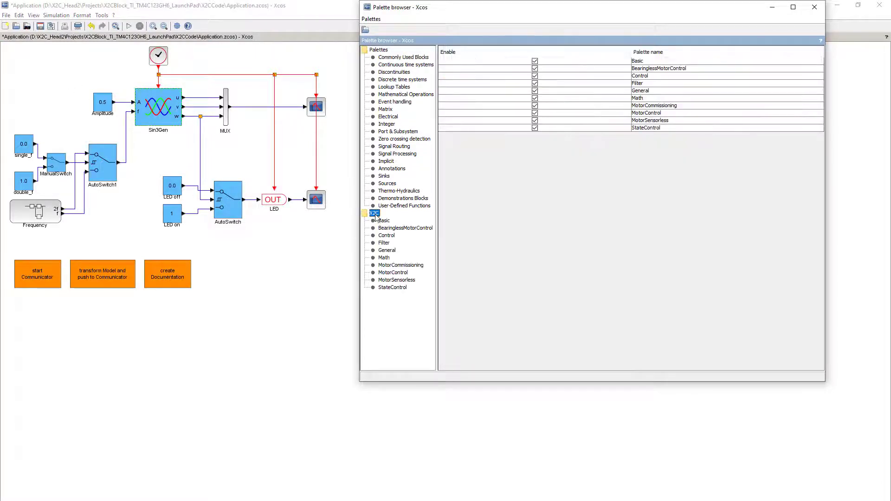
pyautogui.click(388, 251)
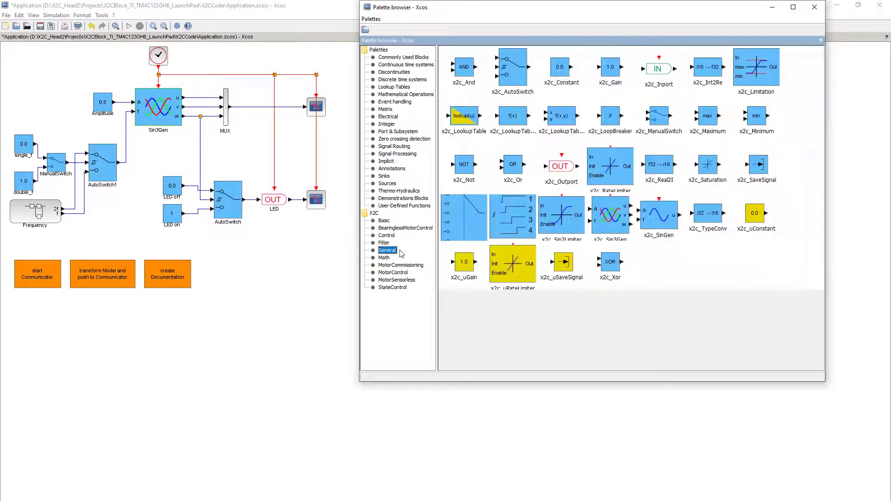
pyautogui.click(621, 219)
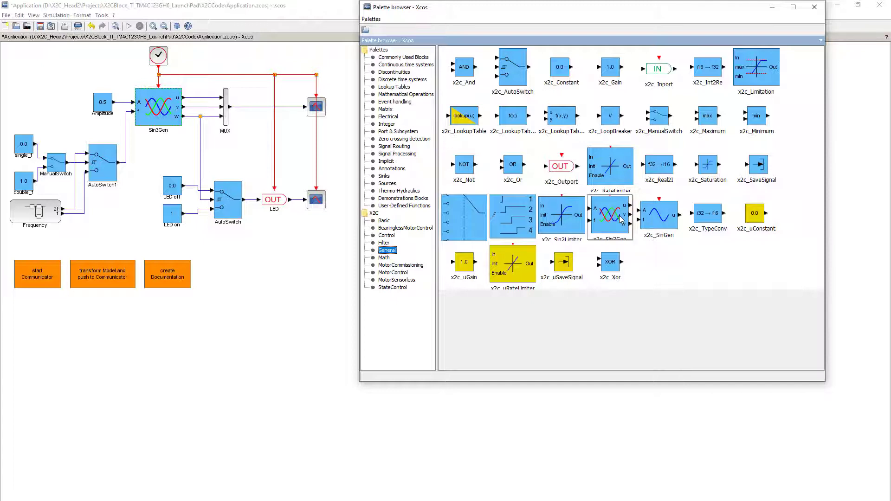
pyautogui.moveTo(621, 219); pyautogui.dragTo(263, 271)
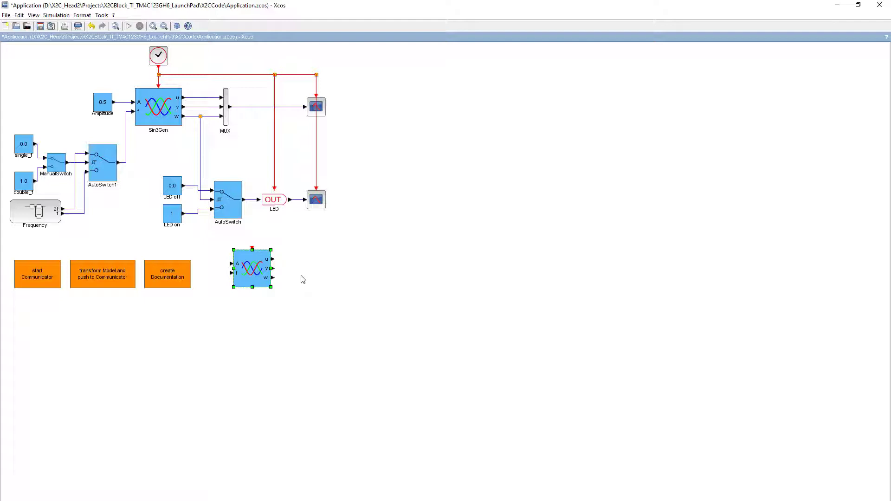
pyautogui.rightClick(252, 274)
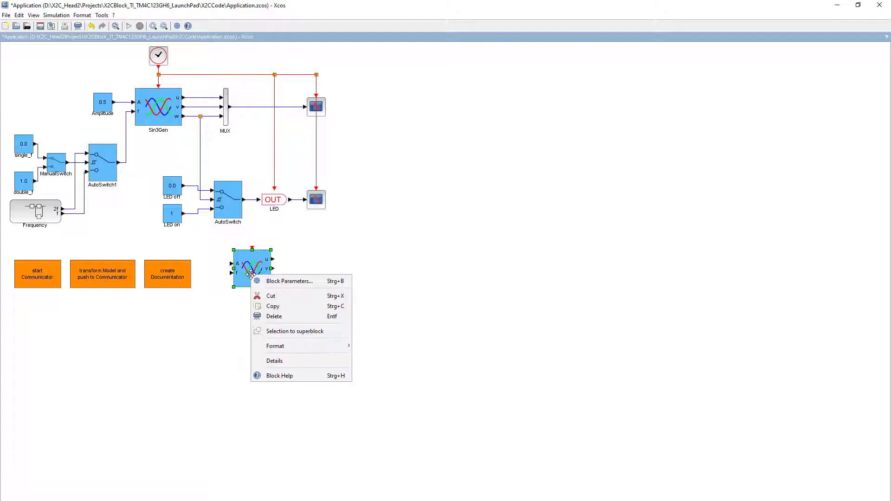
pyautogui.click(268, 318)
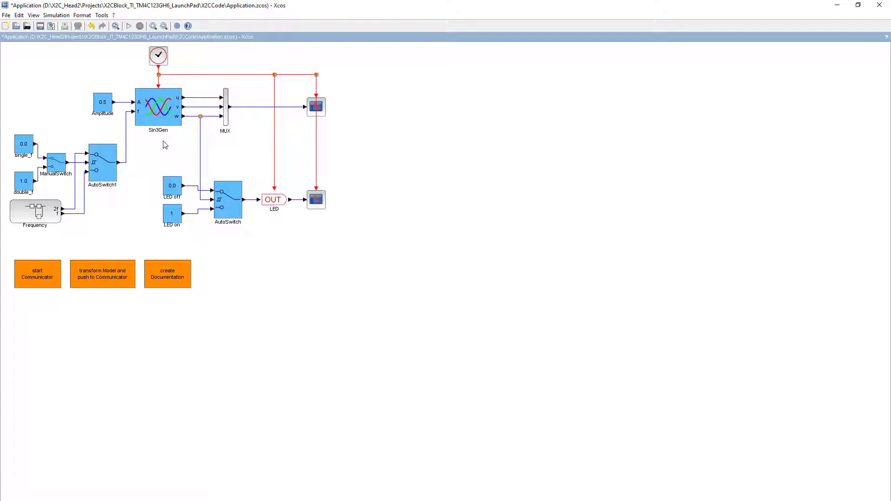
# - Relabel the Sin3Gen block as Sin3GenTest and run 'transform Model and push to Communicator'
pyautogui.doubleClick(169, 117)
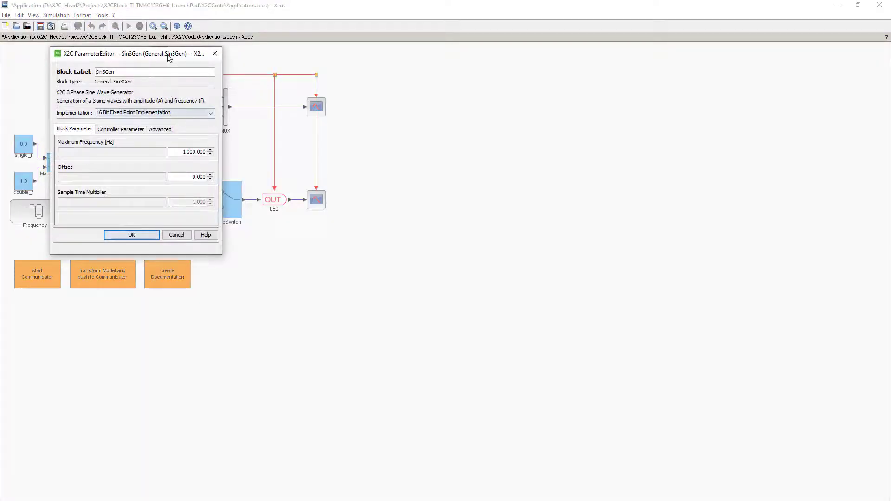
pyautogui.moveTo(168, 56); pyautogui.dragTo(475, 79)
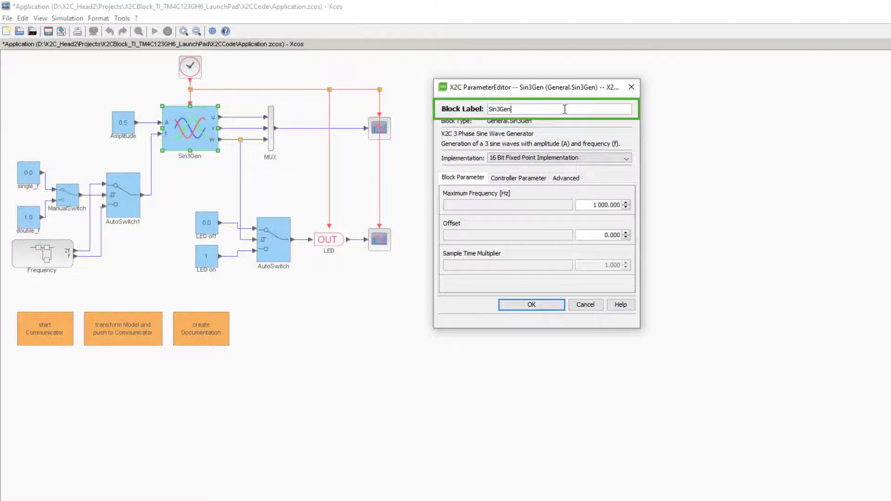
pyautogui.write('Test')
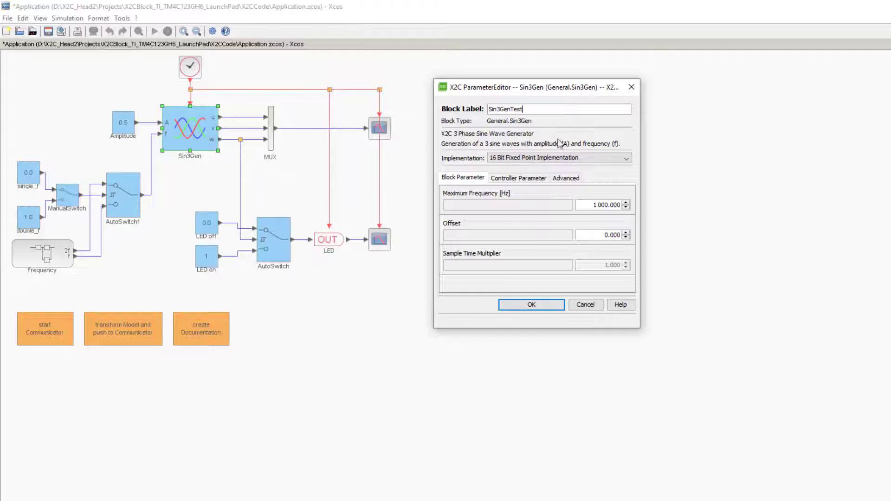
pyautogui.click(532, 305)
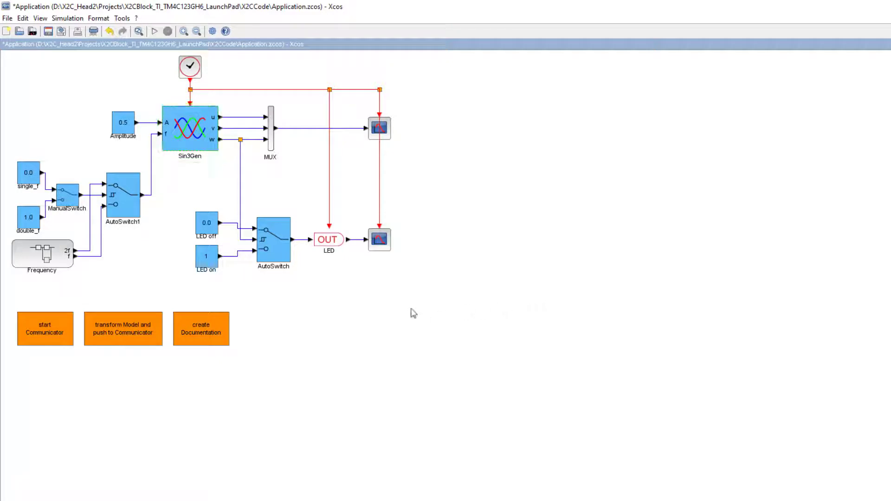
pyautogui.click(141, 322)
pyautogui.doubleClick(140, 321)
# - Trim Sin3GenTest's label back to Sin3Gen and keep 16 Bit Fixed Point Implementation
pyautogui.doubleClick(190, 130)
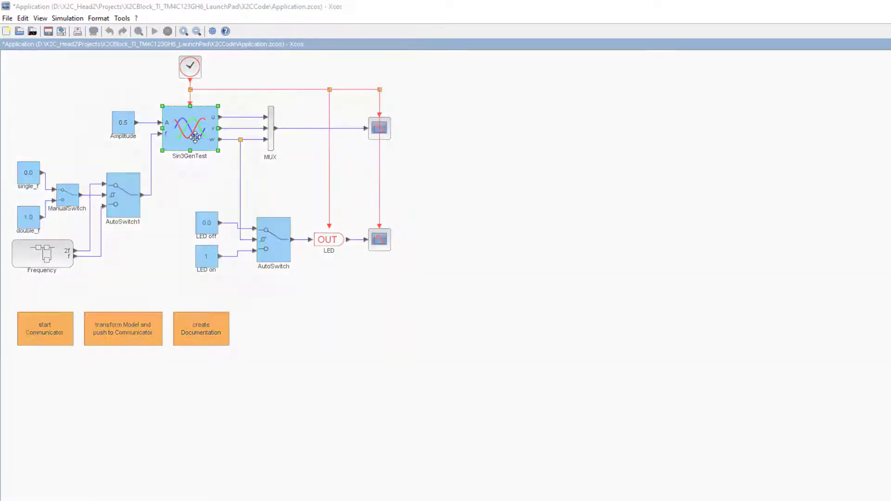
pyautogui.moveTo(179, 68); pyautogui.dragTo(527, 69)
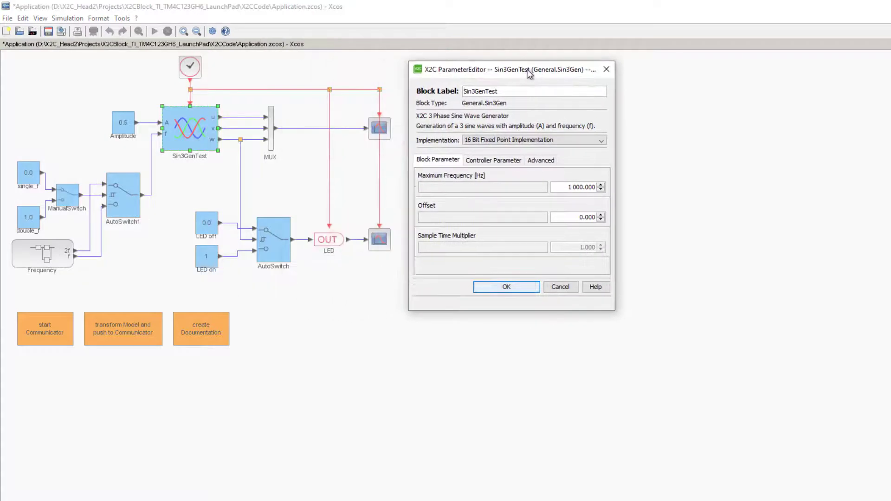
pyautogui.click(529, 88)
pyautogui.press('BackSpace')
pyautogui.press('BackSpace')
pyautogui.press('BackSpace')
pyautogui.press('BackSpace')
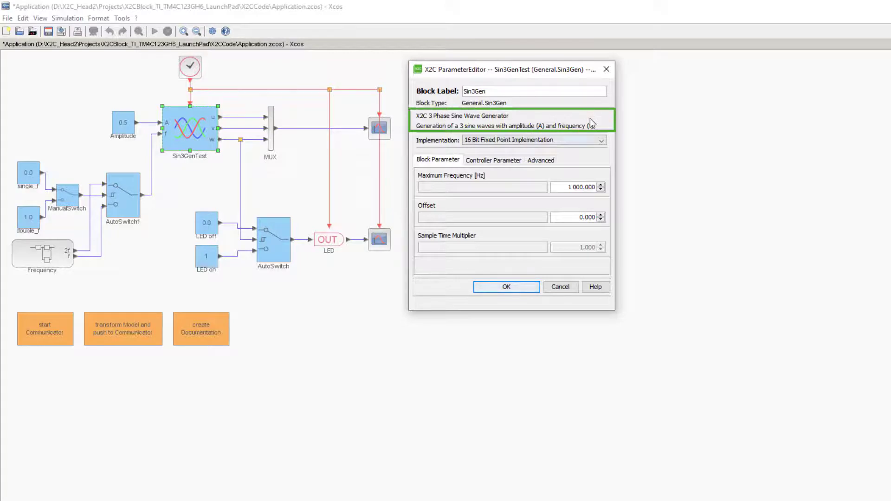
pyautogui.click(601, 140)
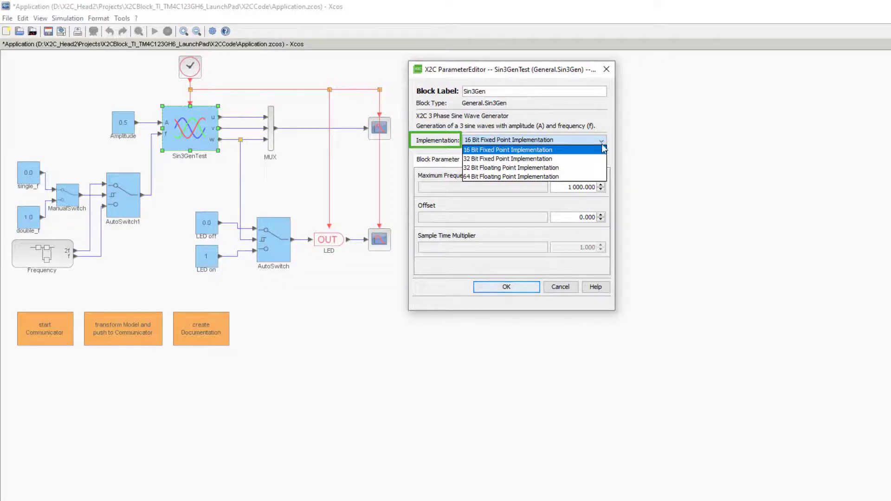
pyautogui.click(602, 149)
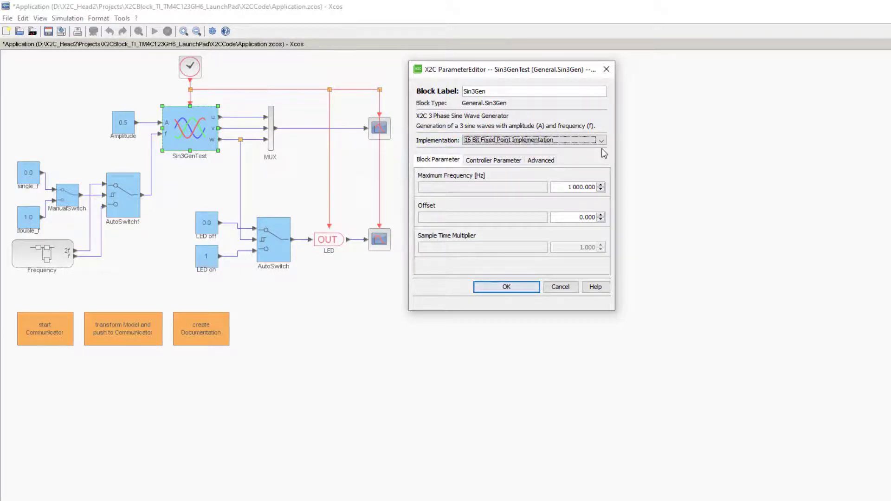
# - Nudge the Maximum Frequency spinner up and down, leaving it at 1 000.000 Hz
pyautogui.click(529, 192)
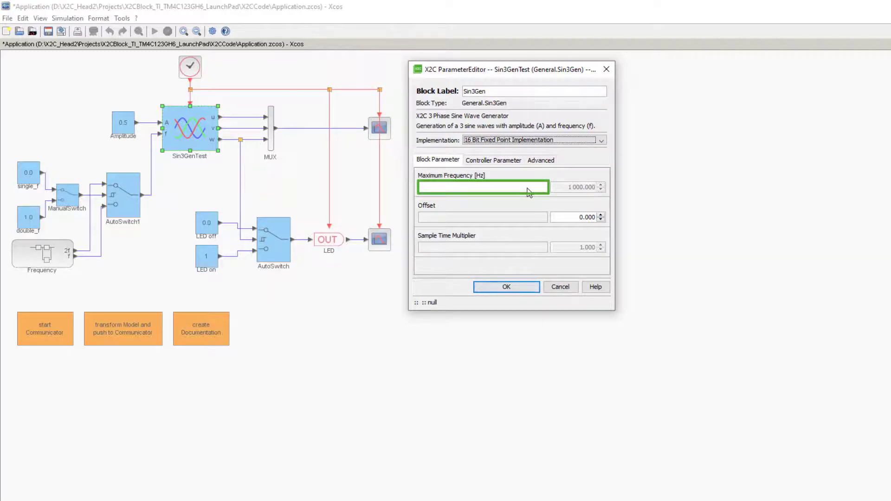
pyautogui.click(573, 191)
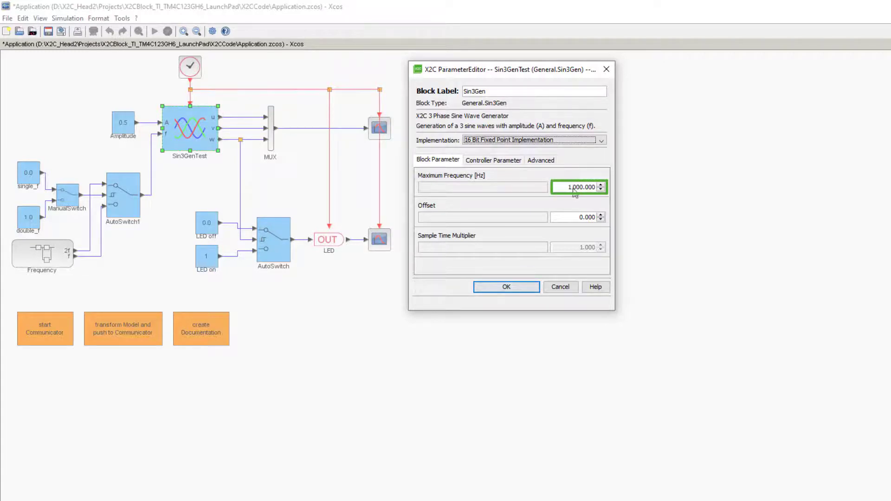
pyautogui.click(601, 185)
pyautogui.click(601, 185)
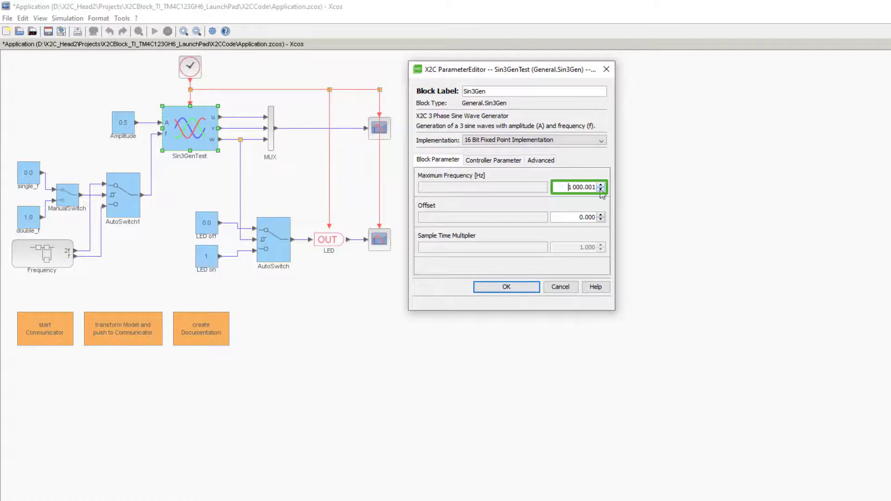
pyautogui.click(601, 190)
pyautogui.click(601, 190)
pyautogui.press('Up')
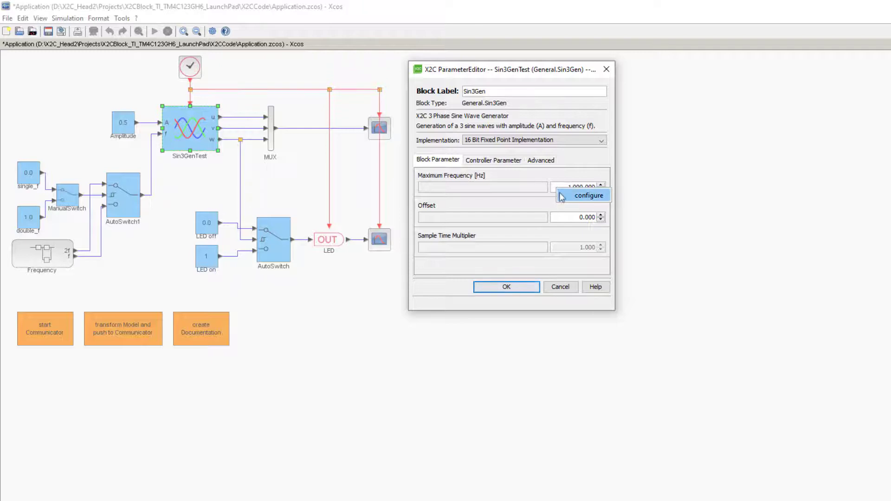
# - Format the Maximum Frequency spinner with 0 fraction digits, adding 10 per step
pyautogui.click(579, 195)
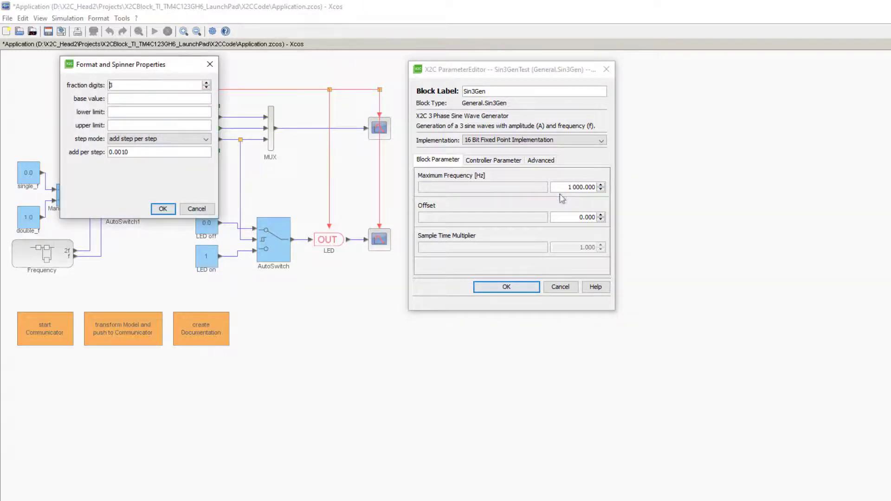
pyautogui.moveTo(169, 66); pyautogui.dragTo(725, 69)
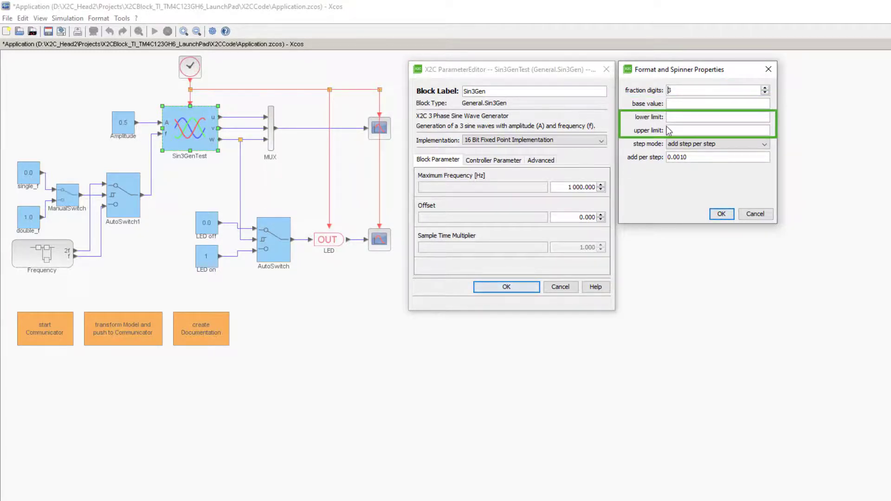
pyautogui.click(766, 145)
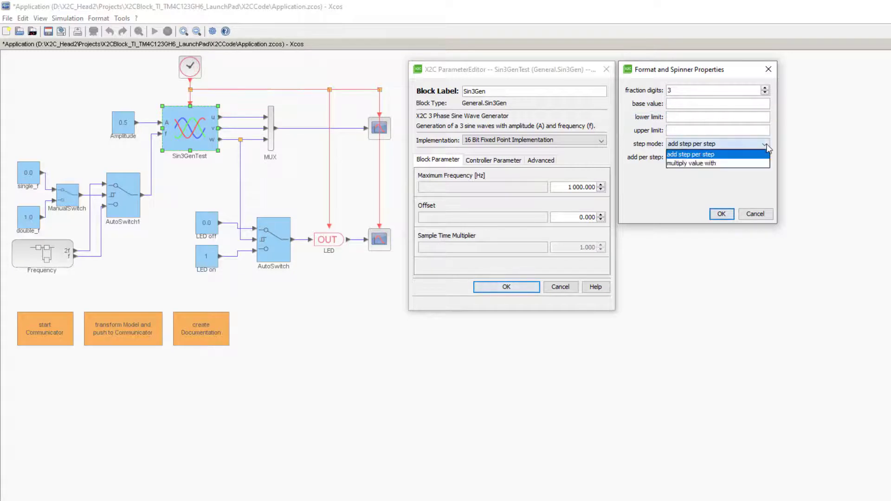
pyautogui.click(766, 146)
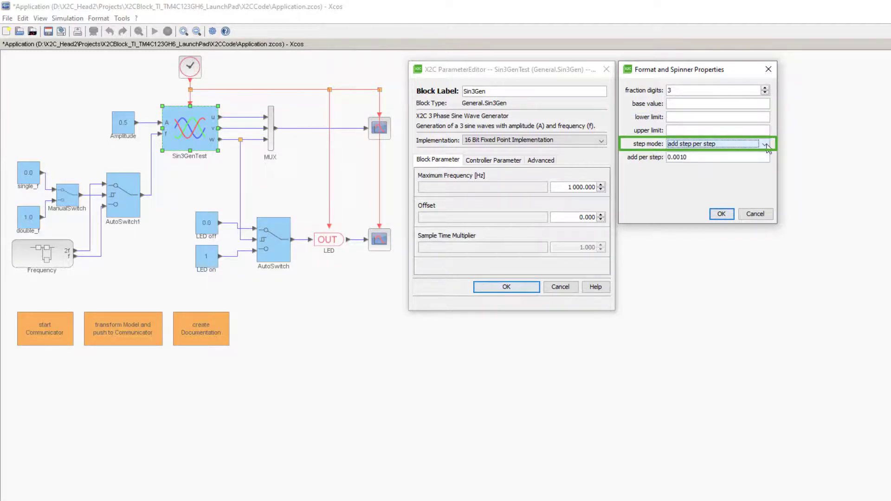
pyautogui.doubleClick(684, 91)
pyautogui.write('0')
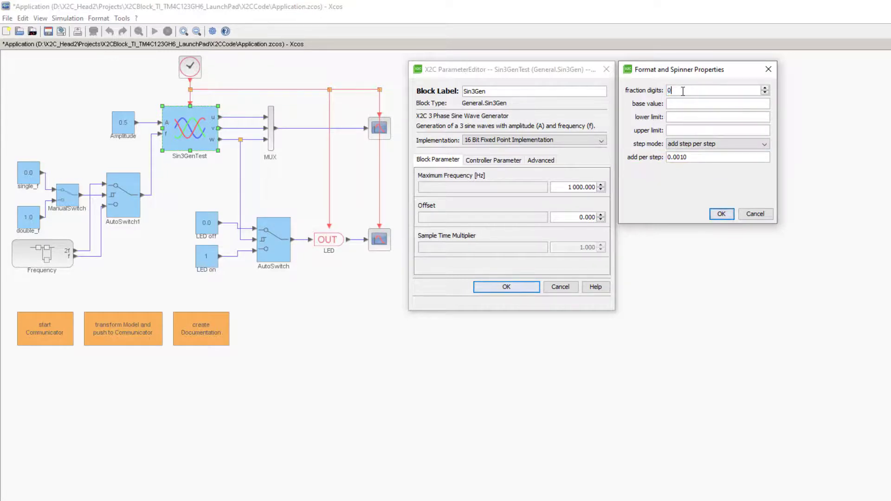
pyautogui.click(700, 161)
pyautogui.write('10')
pyautogui.click(721, 212)
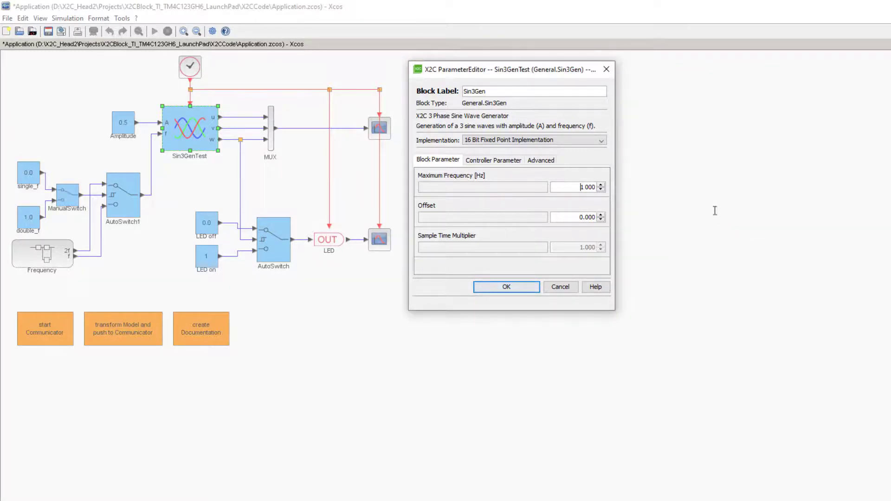
pyautogui.click(601, 185)
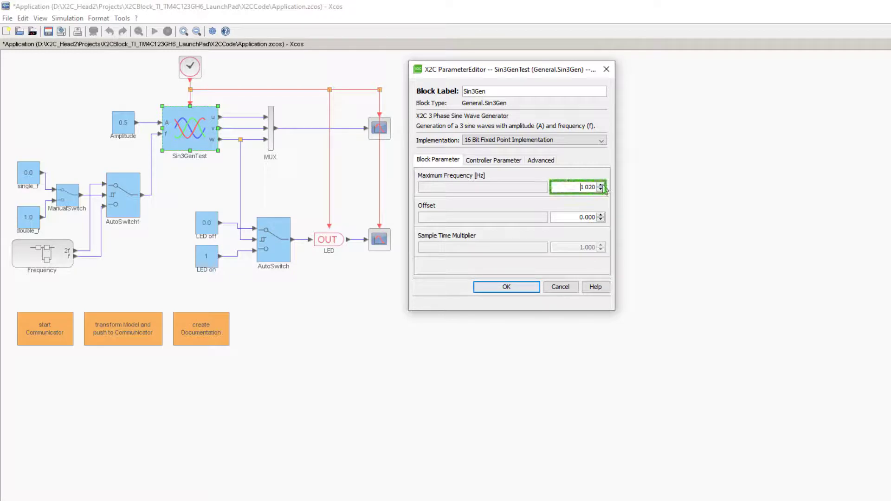
pyautogui.click(602, 185)
pyautogui.click(601, 189)
pyautogui.click(600, 190)
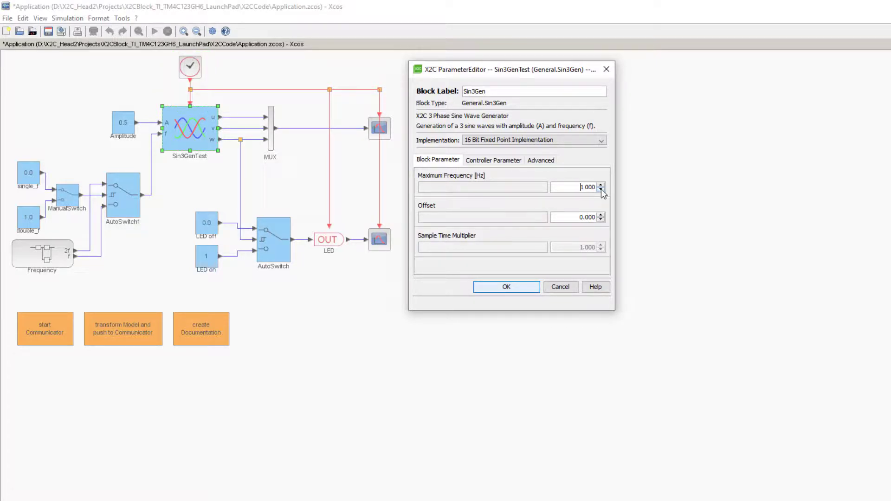
# - View the Sin3Gen Controller Parameter tab showing delta_phi
pyautogui.click(520, 160)
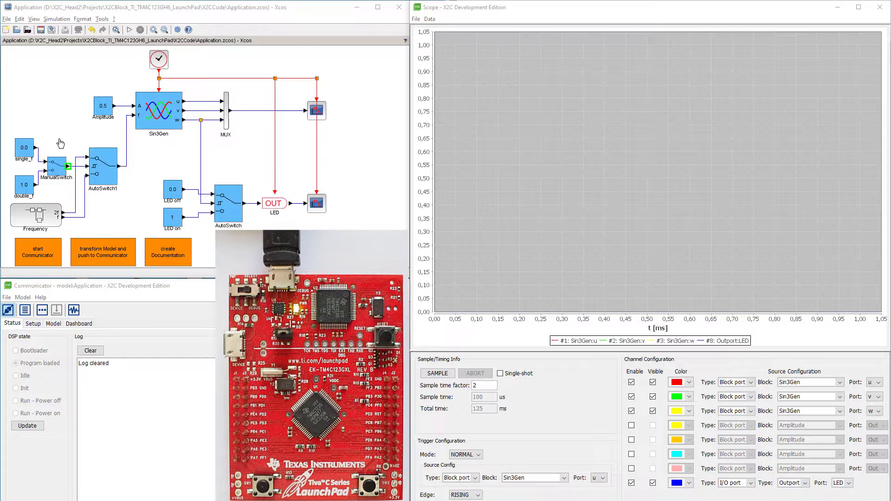
# - Open the ManualSwitch block's parameter editor, showing Toggle at 0
pyautogui.click(58, 170)
pyautogui.doubleClick(58, 170)
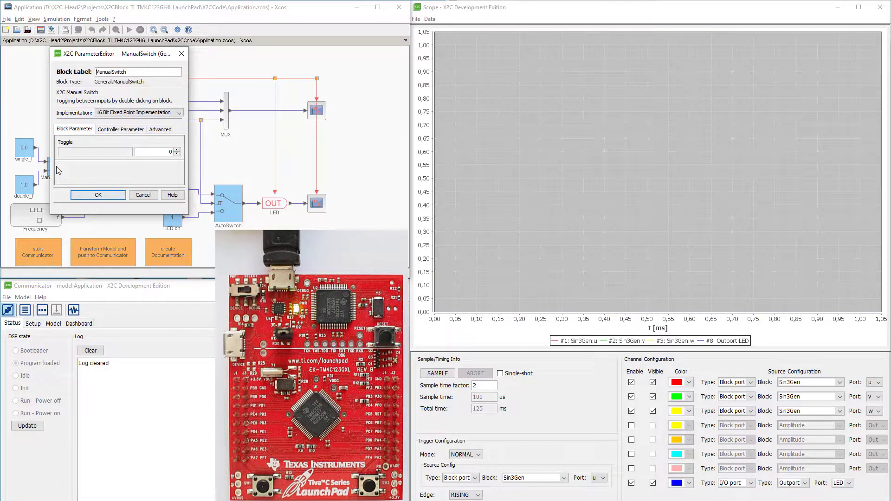
# - Sample the live scope signals while switching ManualSwitch Toggle to 1 and back to 0
pyautogui.click(429, 375)
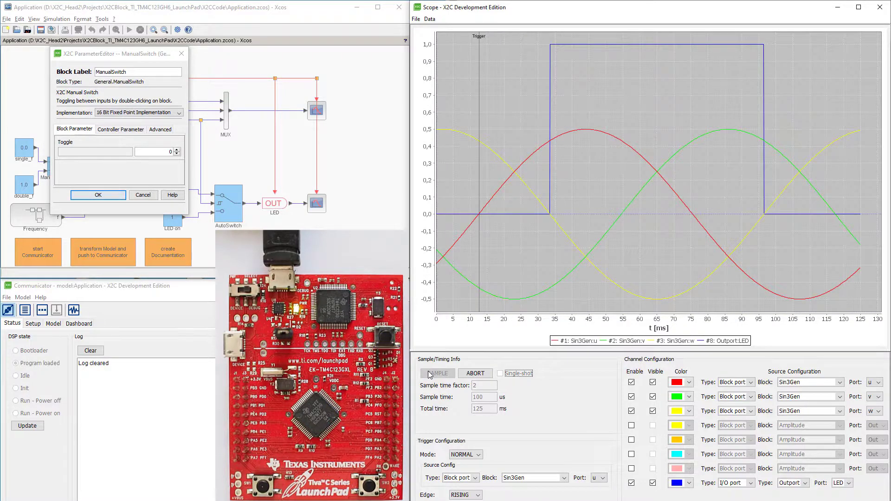
pyautogui.click(160, 152)
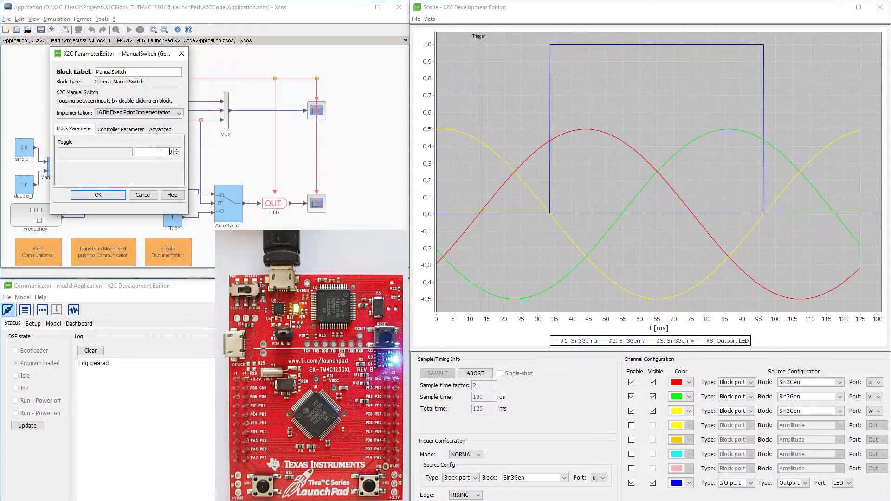
pyautogui.press('Up')
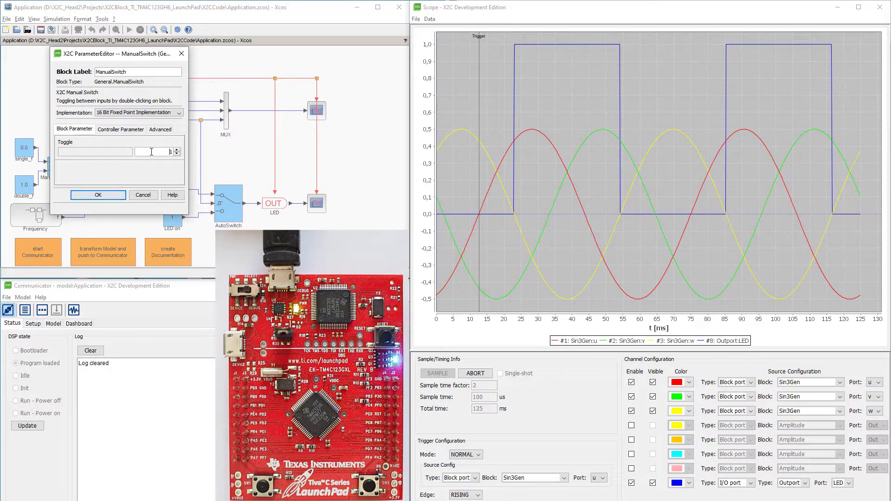
pyautogui.press('BackSpace')
pyautogui.write('0')
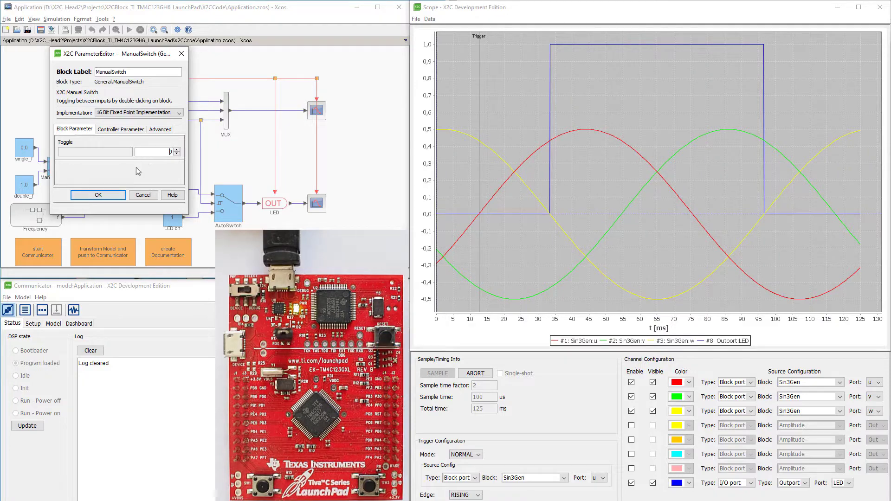
pyautogui.click(114, 198)
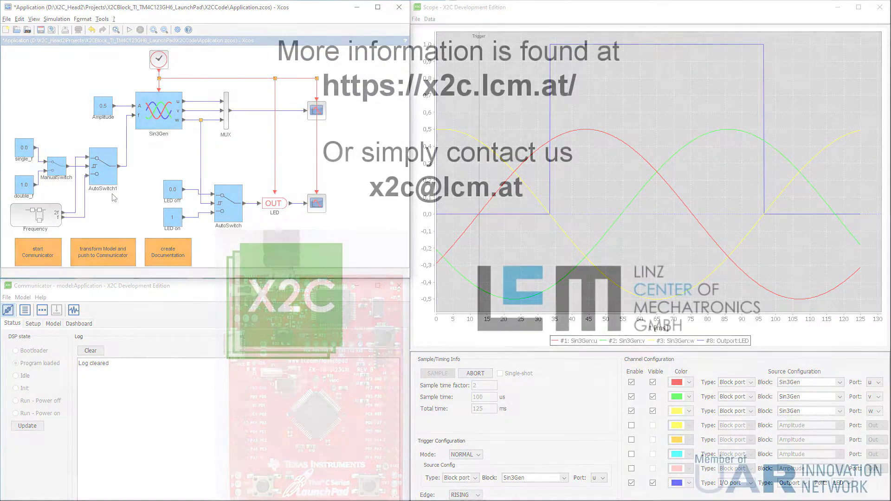